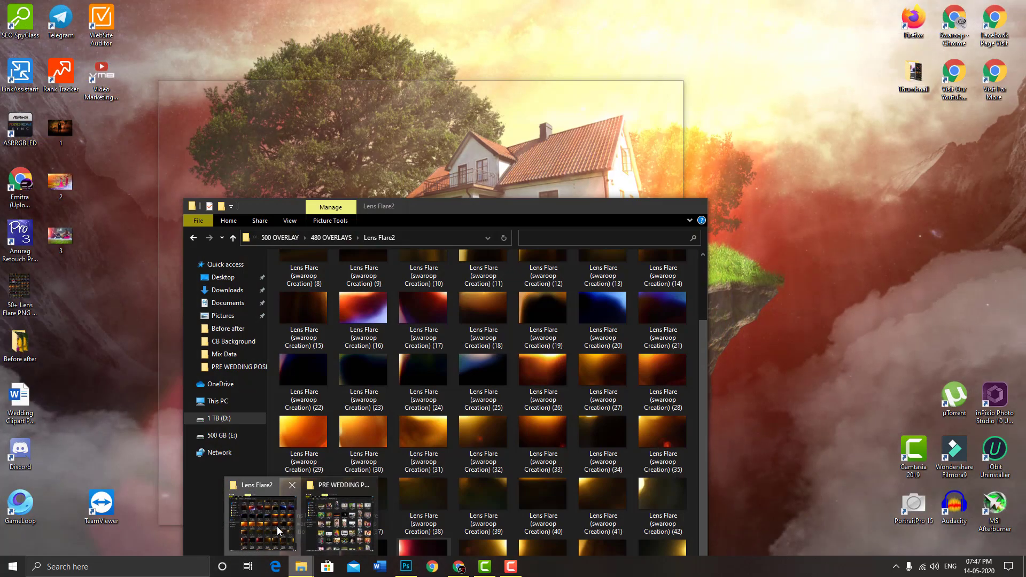
# - Restore the Lens Flare2 window, step back to 480 OVERLAYS, and reopen Lens Flare2
pyautogui.click(277, 527)
pyautogui.moveTo(575, 213); pyautogui.dragTo(572, 66)
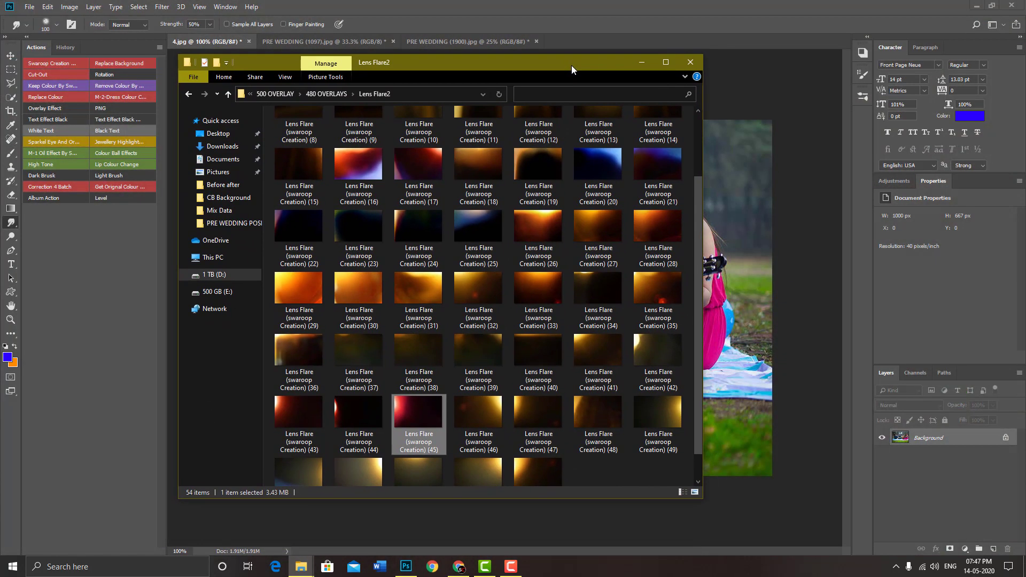
pyautogui.scroll(2, 481, 214)
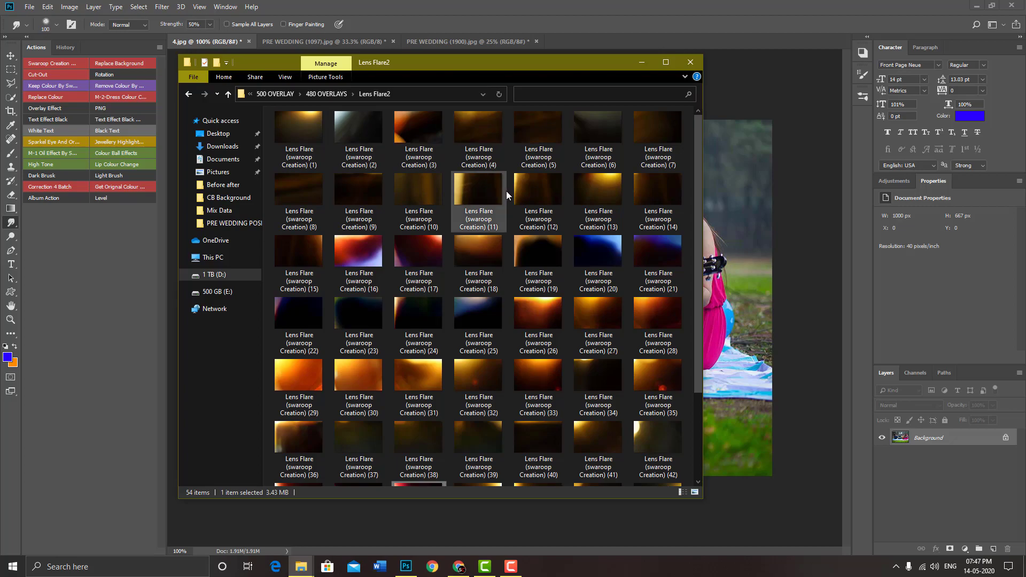
pyautogui.click(506, 191)
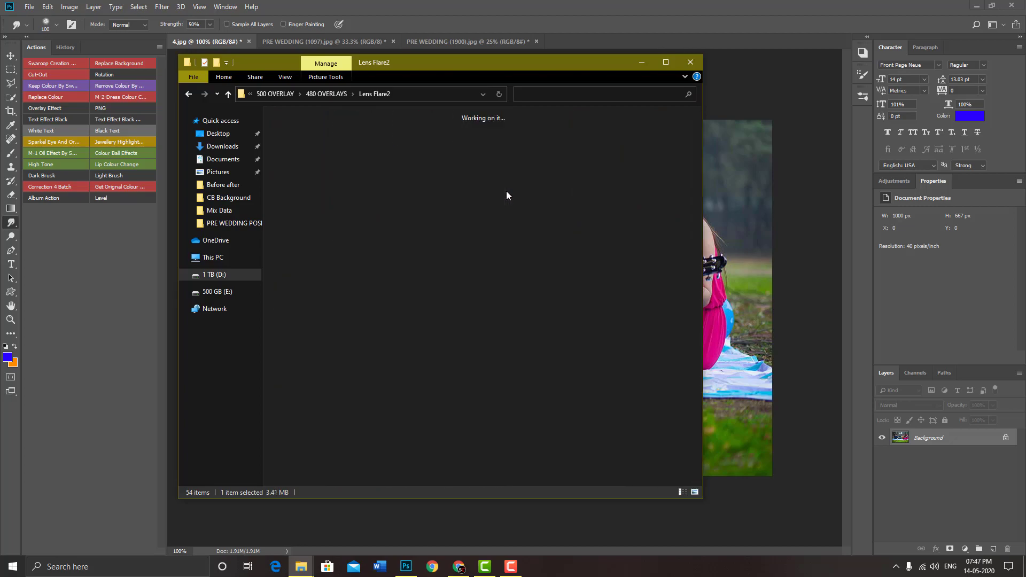
pyautogui.press('BackSpace')
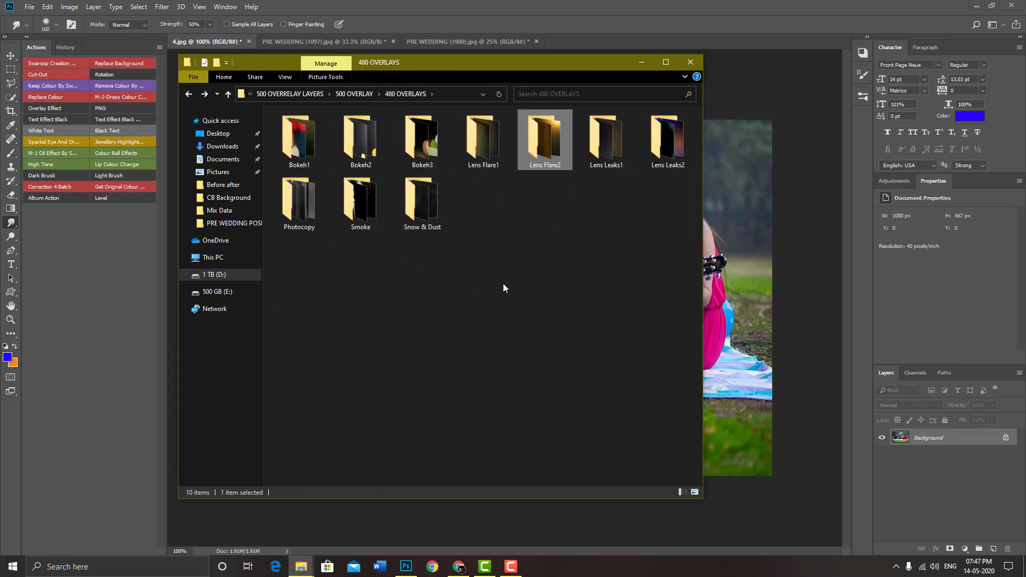
pyautogui.doubleClick(535, 148)
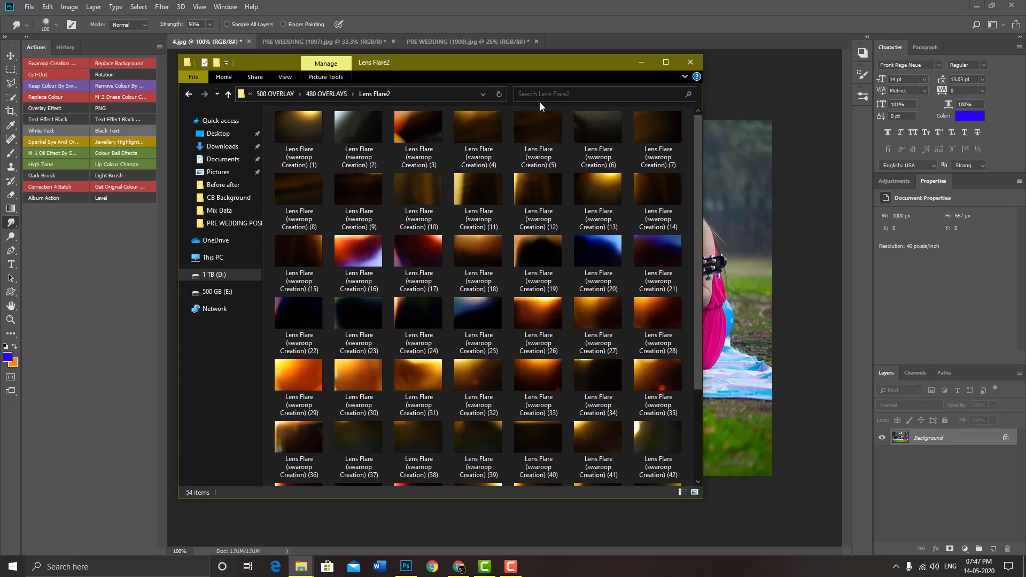
# - Show all 54 flares at smaller size, move the window right, and drag Lens Flare (45) onto the photo
pyautogui.scroll(-2, 544, 248)
pyautogui.scroll(2, 543, 248)
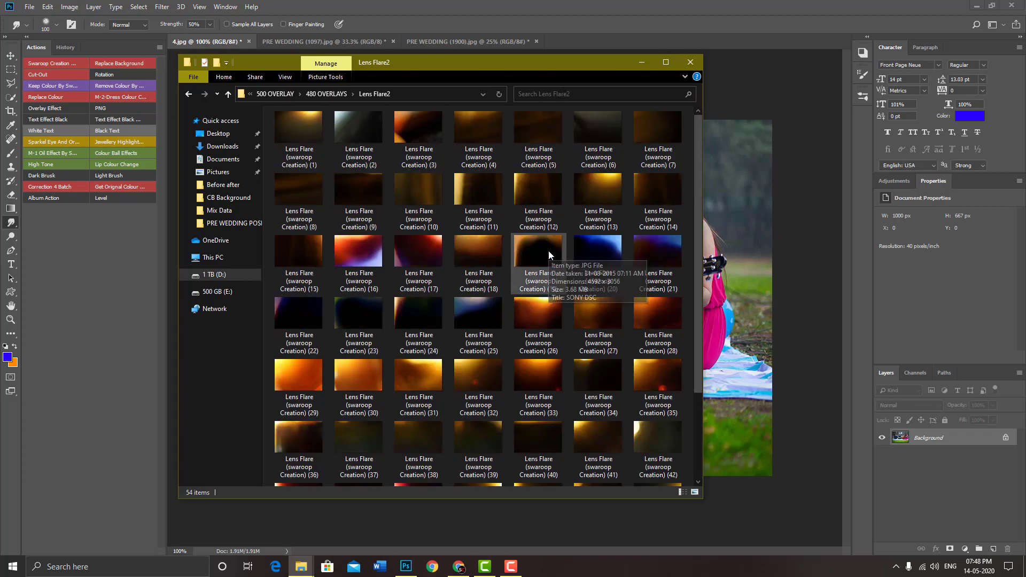
pyautogui.keyDown('ctrl'); pyautogui.scroll(-1, 549, 251); pyautogui.keyUp('ctrl')
pyautogui.keyDown('ctrl'); pyautogui.scroll(-1, 548, 251); pyautogui.keyUp('ctrl')
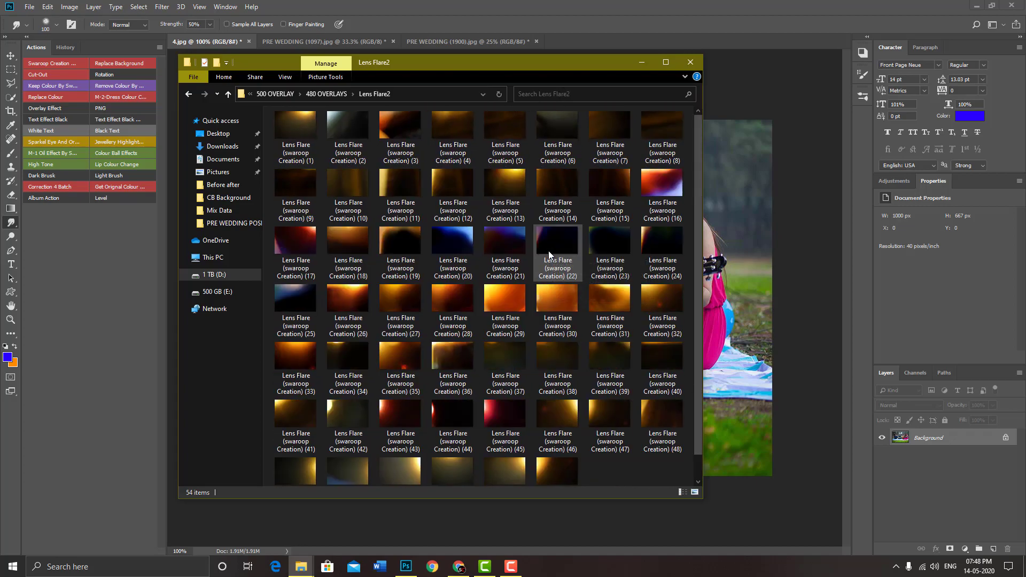
pyautogui.keyDown('ctrl'); pyautogui.scroll(-1, 549, 251); pyautogui.keyUp('ctrl')
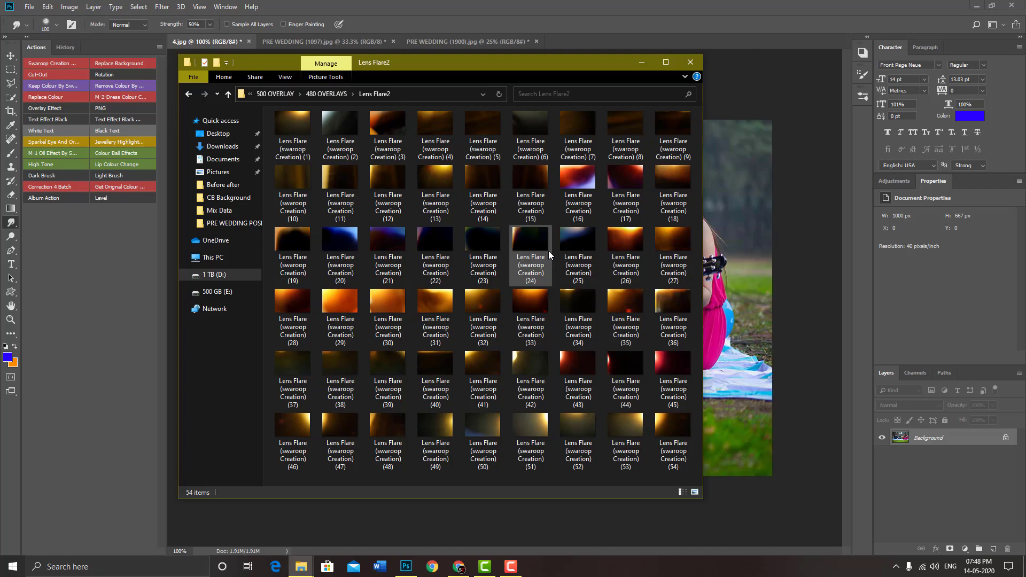
pyautogui.moveTo(537, 56); pyautogui.dragTo(660, 139)
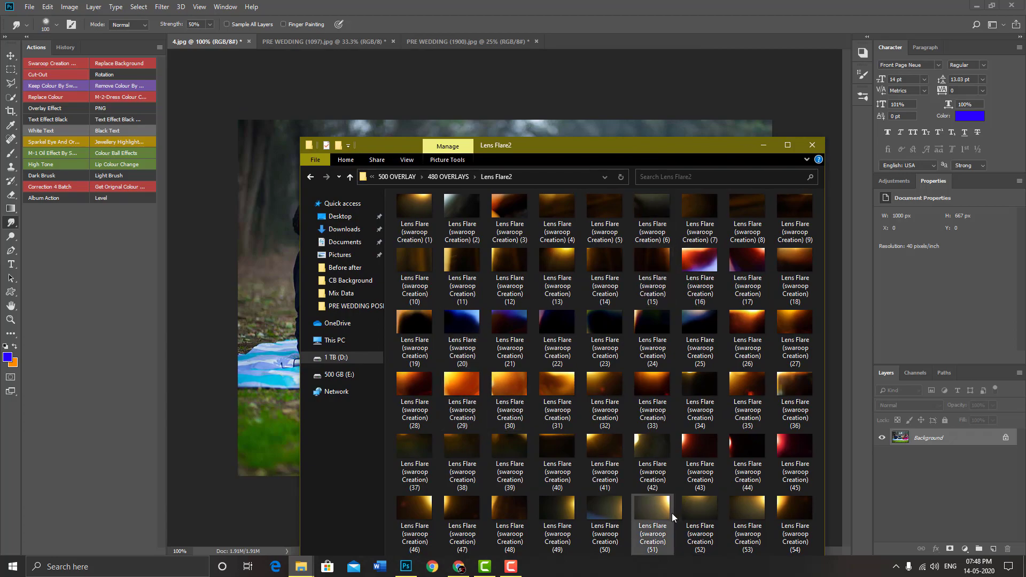
pyautogui.moveTo(785, 457)
pyautogui.mouseDown()
pyautogui.moveTo(374, 356)
pyautogui.moveTo(524, 314)
pyautogui.mouseUp()
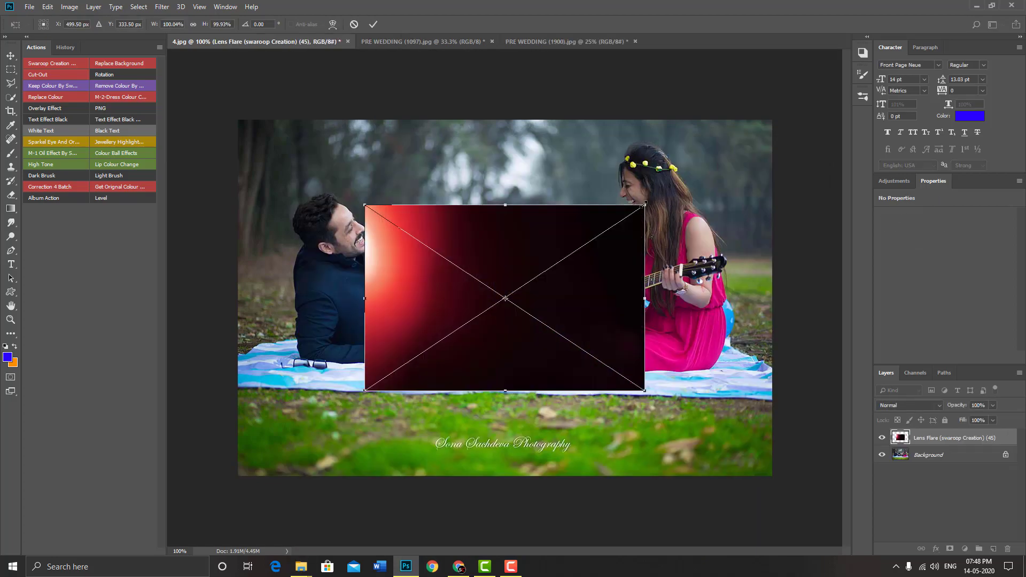
# - Enlarge Lens Flare (45) to fill the canvas and blend it in Screen mode
pyautogui.moveTo(645, 204); pyautogui.dragTo(774, 112)
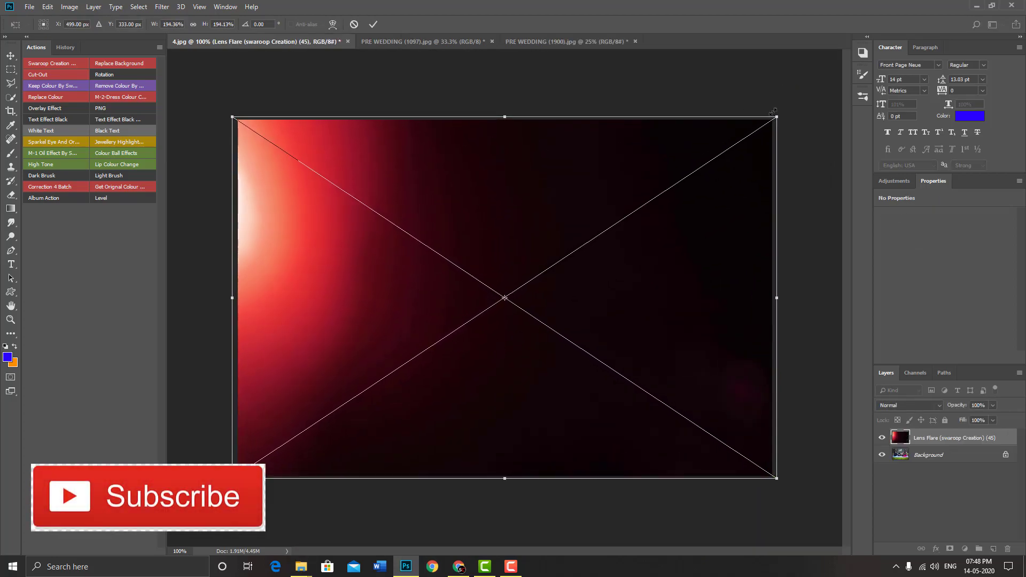
pyautogui.press('Return')
pyautogui.click(919, 408)
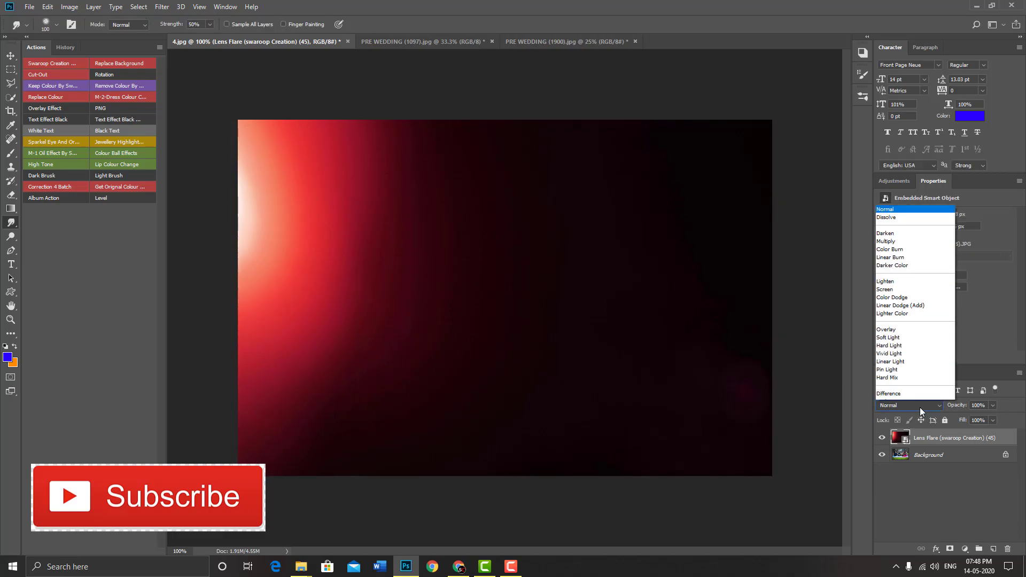
pyautogui.click(892, 227)
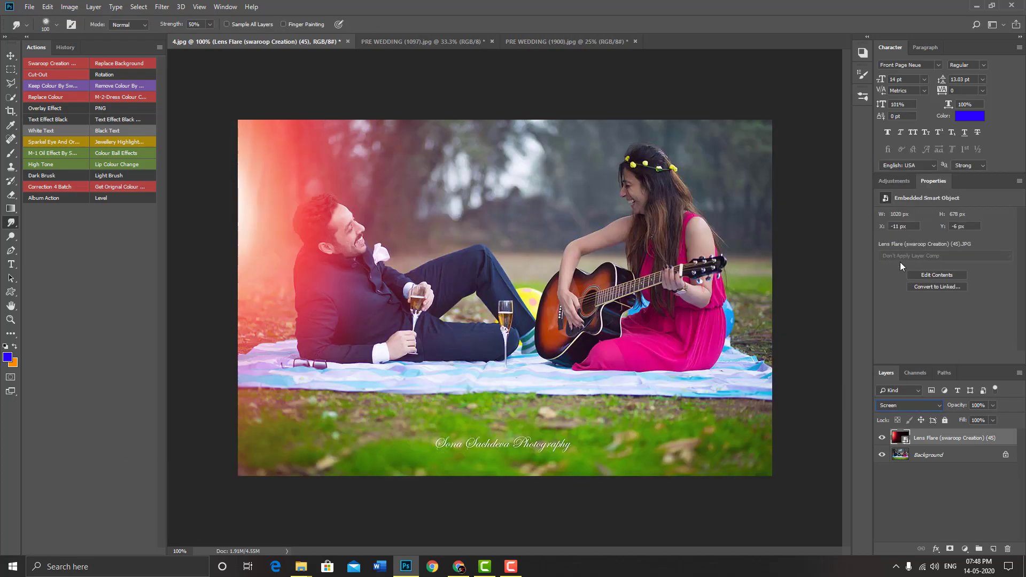
# - Try Lighten, Multiply, Luminosity and Color blend modes on the flare layer
pyautogui.click(917, 404)
pyautogui.click(889, 221)
pyautogui.click(922, 406)
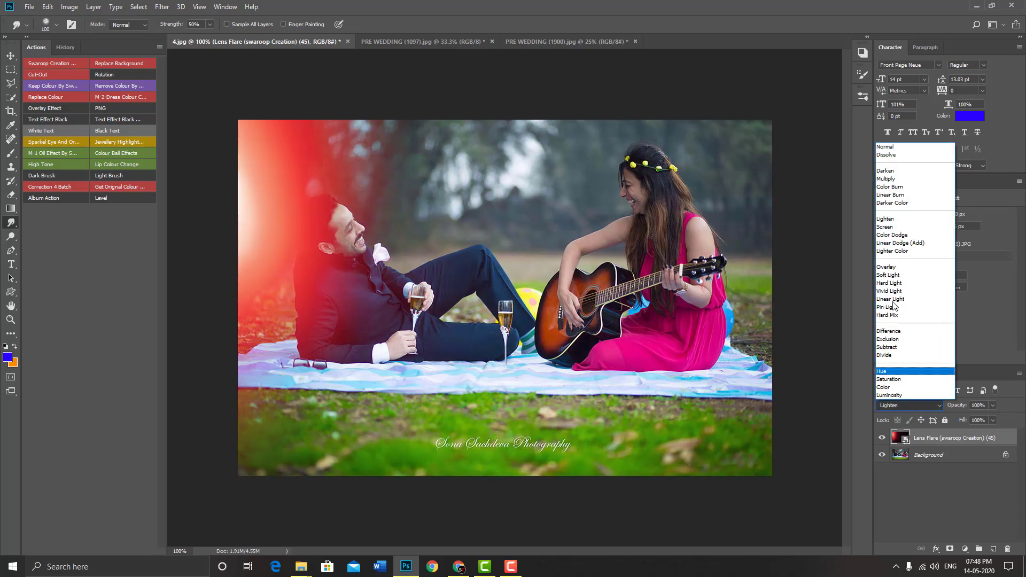
pyautogui.click(890, 179)
pyautogui.click(899, 407)
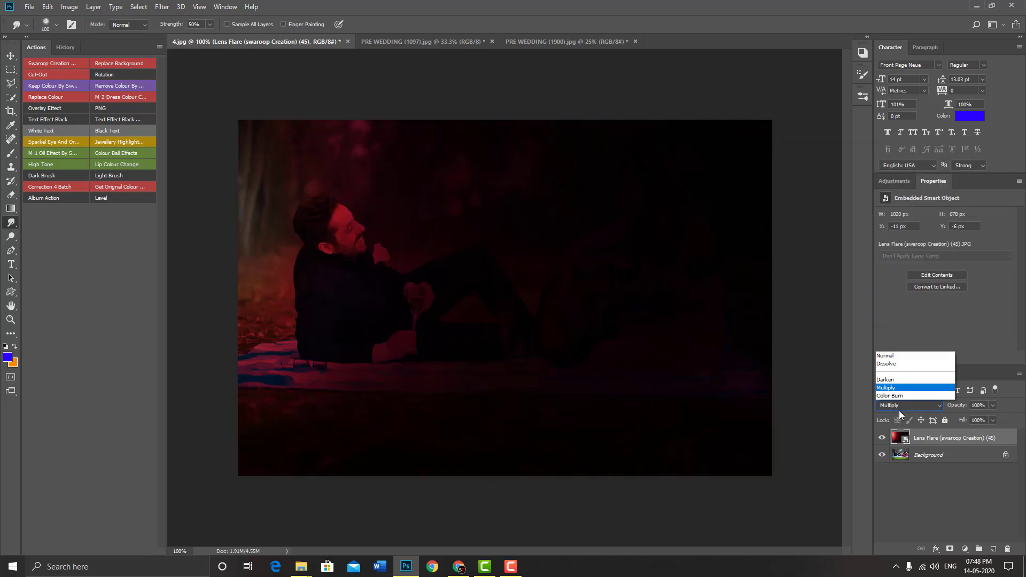
pyautogui.click(900, 396)
pyautogui.click(899, 408)
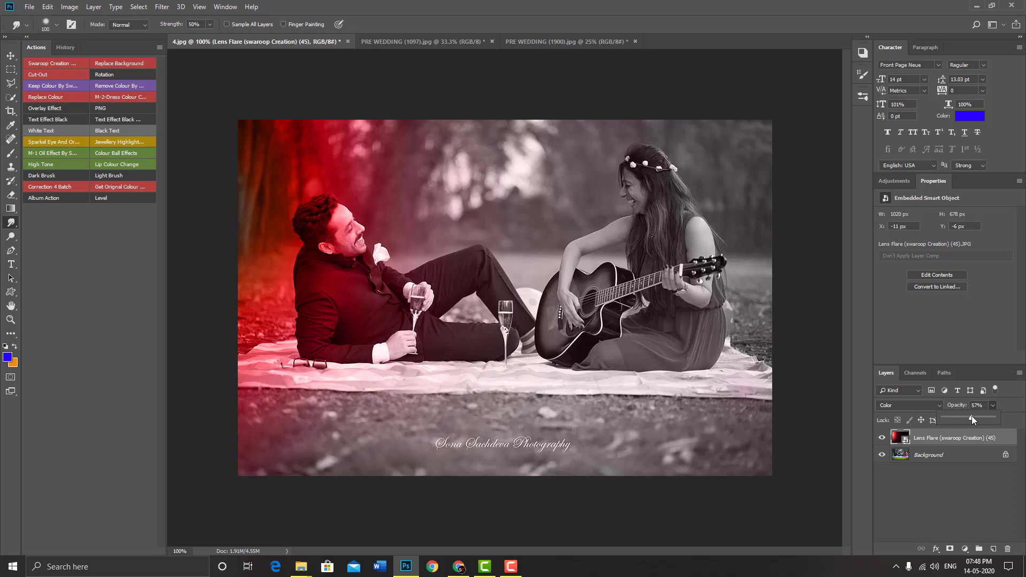
# - Set the flare to 100% opacity in Screen mode, then switch to PRE WEDDING (1097)
pyautogui.moveTo(967, 417); pyautogui.dragTo(994, 417)
pyautogui.click(909, 405)
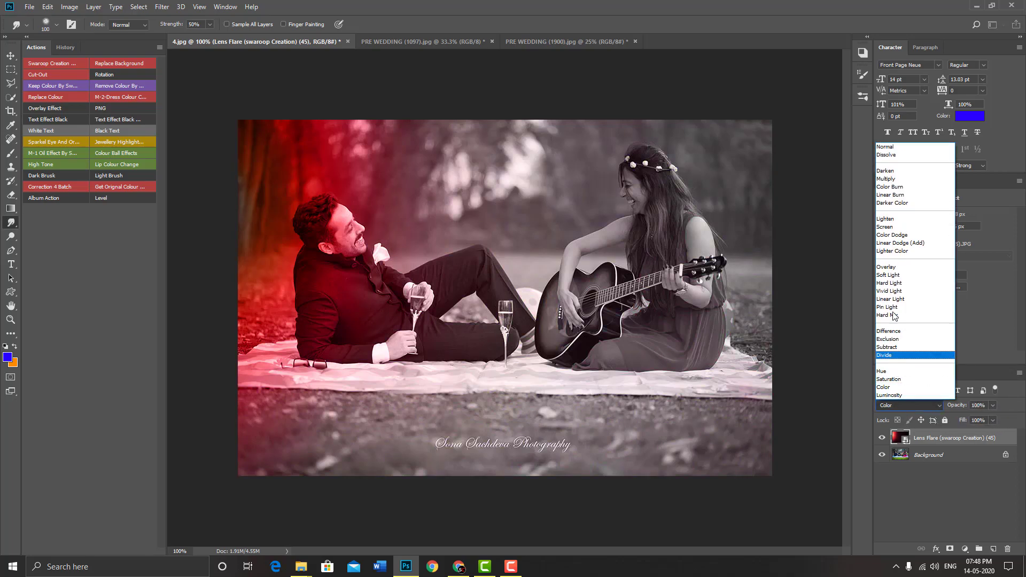
pyautogui.click(903, 234)
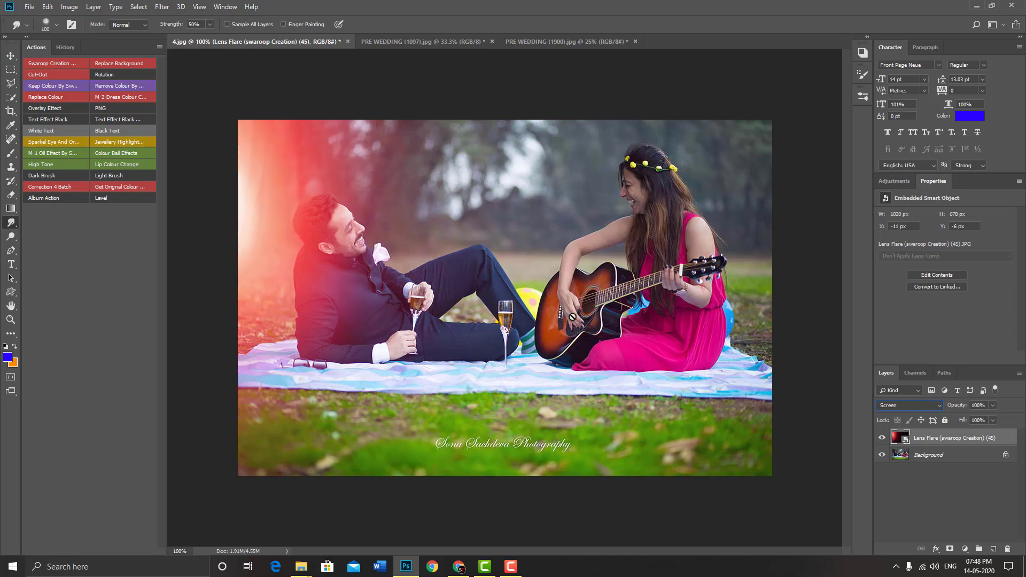
pyautogui.click(399, 40)
pyautogui.moveTo(301, 567)
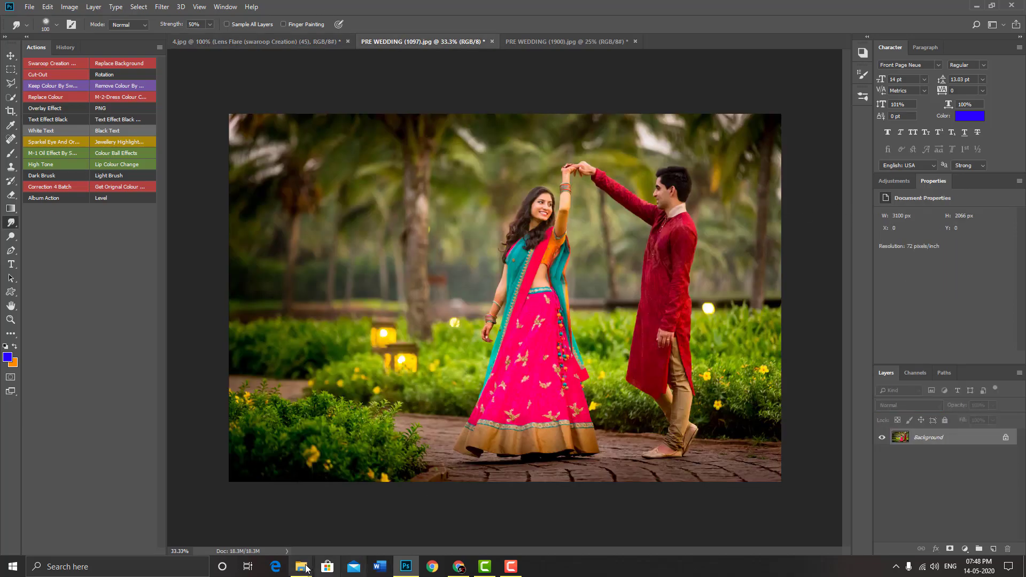
# - Drag Lens Flare (16) into the PRE WEDDING (1097) photo and enlarge it to cover the canvas
pyautogui.click(251, 524)
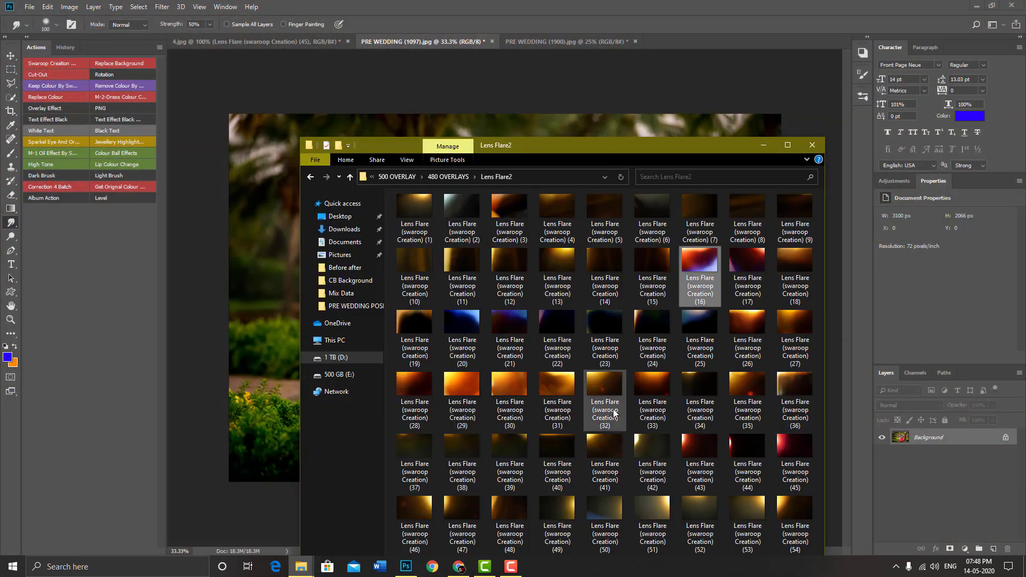
pyautogui.moveTo(705, 281); pyautogui.dragTo(541, 126)
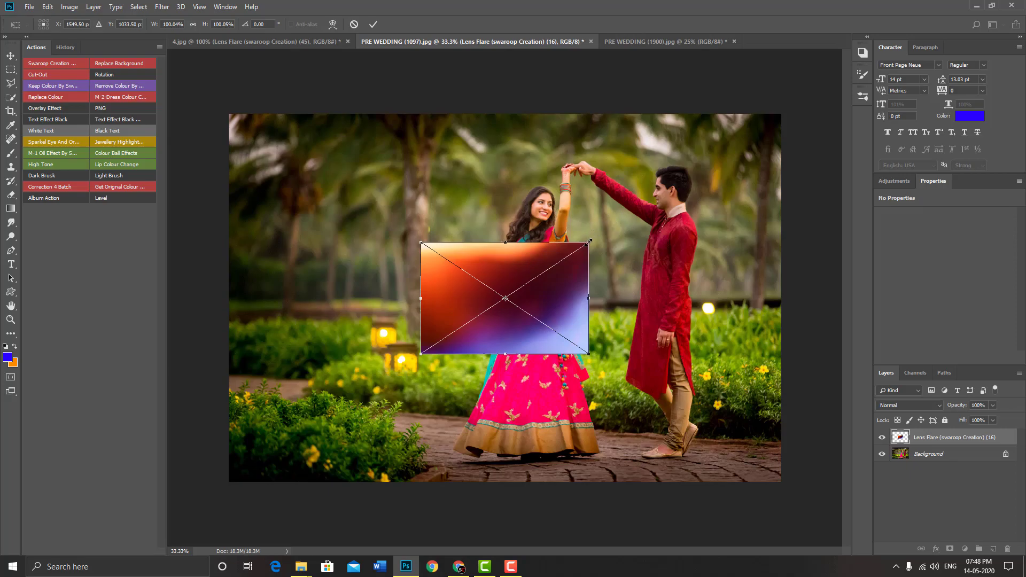
pyautogui.moveTo(589, 242); pyautogui.dragTo(775, 97)
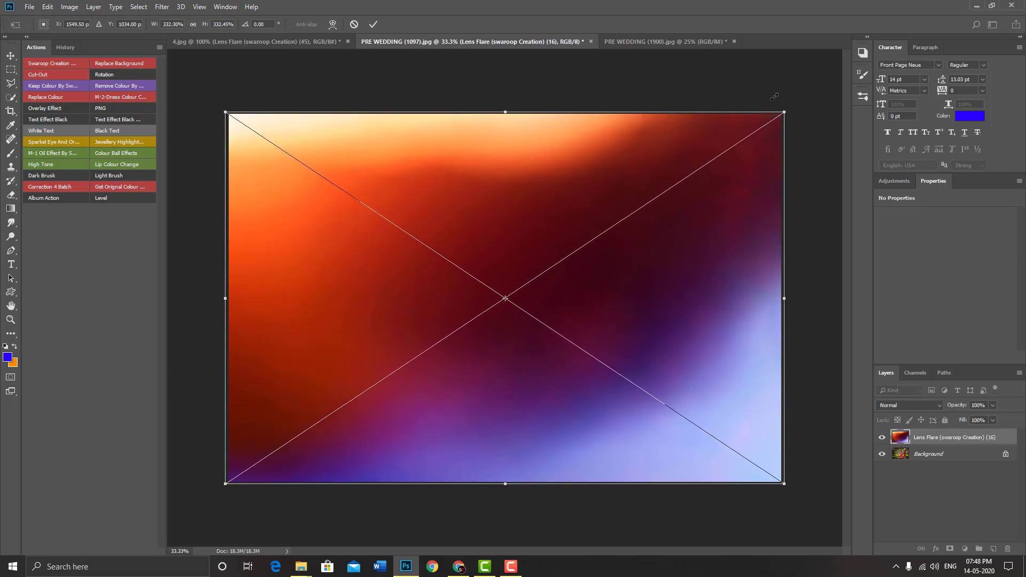
pyautogui.press('Return')
# - Blend the Lens Flare (16) layer in Screen mode and toggle its visibility to compare
pyautogui.click(927, 404)
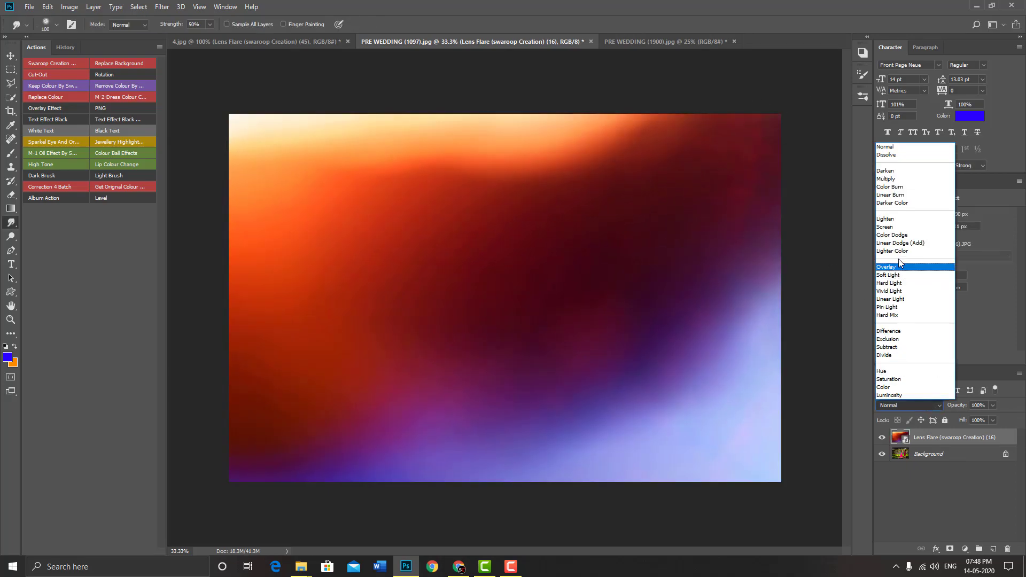
pyautogui.click(887, 227)
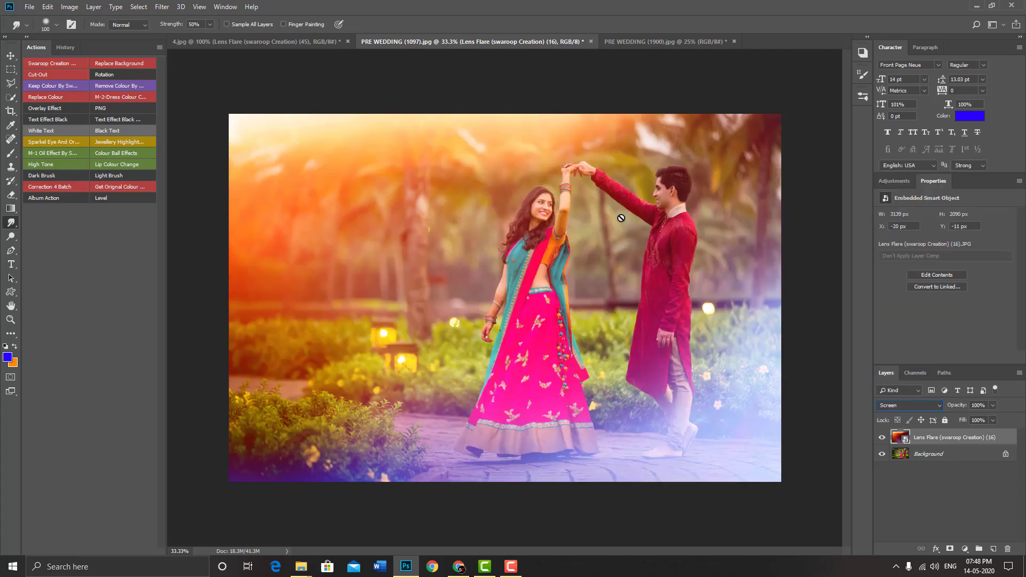
pyautogui.click(877, 437)
pyautogui.click(879, 438)
# - Switch to Chrome's swaroopcreation.com tab and scroll through the home page and back up
pyautogui.click(458, 567)
pyautogui.click(7, 5)
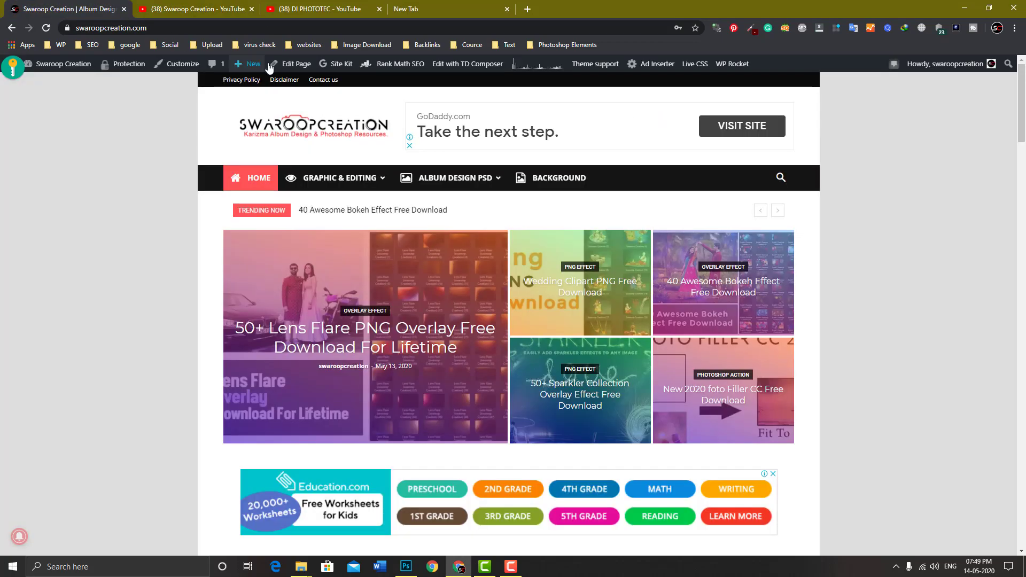
pyautogui.scroll(-2, 889, 251)
pyautogui.scroll(1, 855, 229)
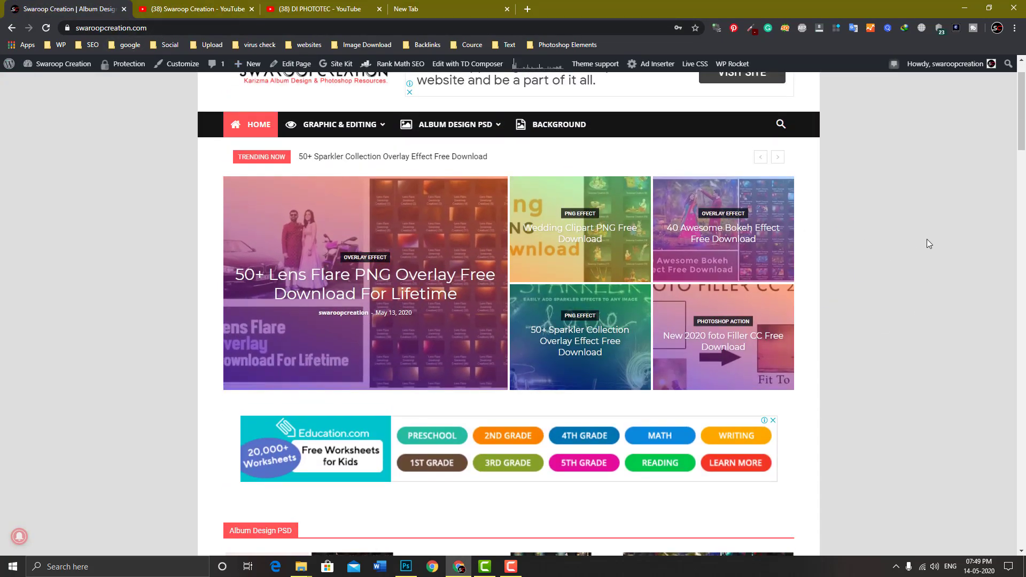
pyautogui.scroll(-6, 946, 236)
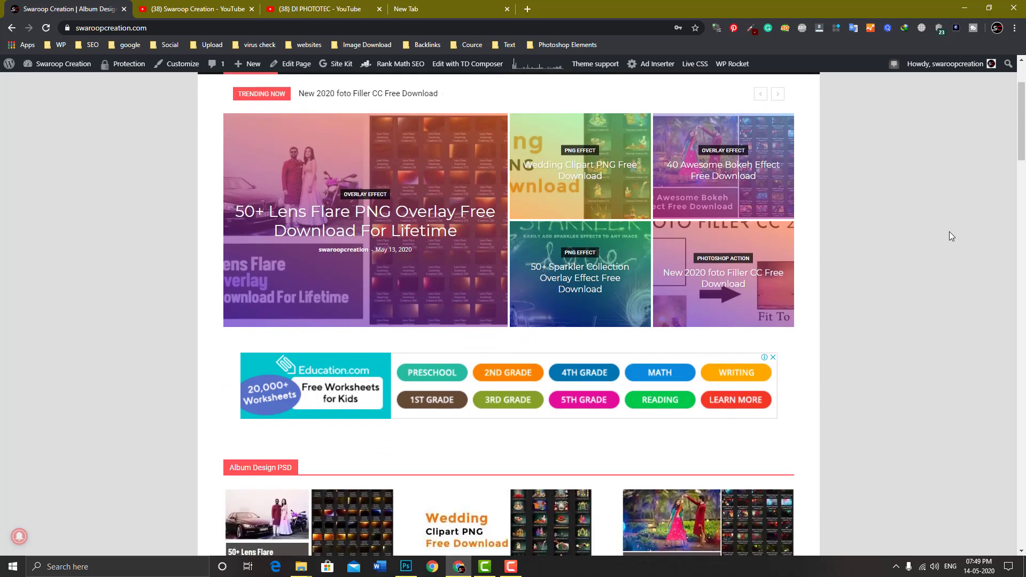
pyautogui.scroll(-4, 802, 267)
pyautogui.scroll(-2, 844, 302)
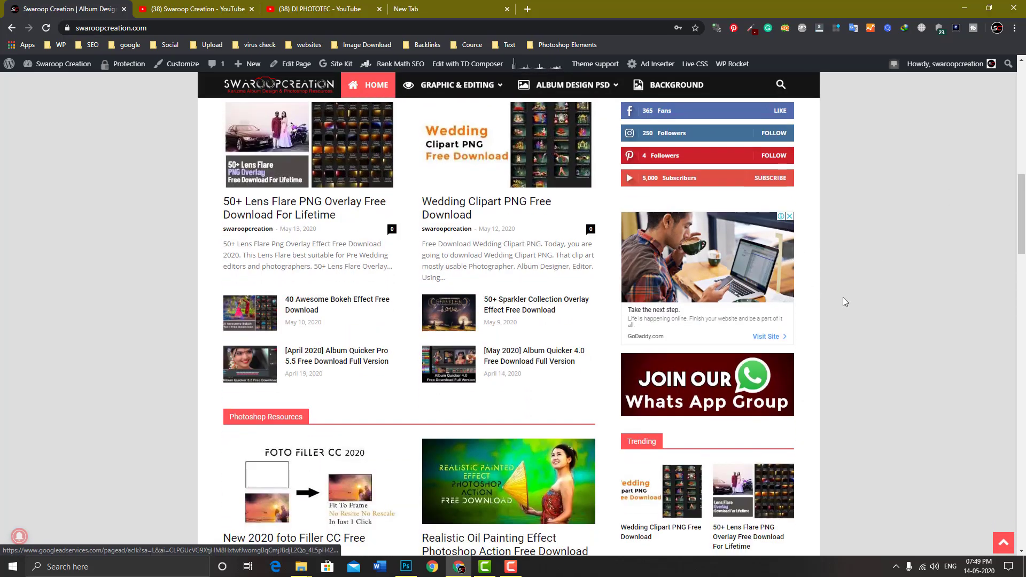
pyautogui.scroll(-4, 880, 348)
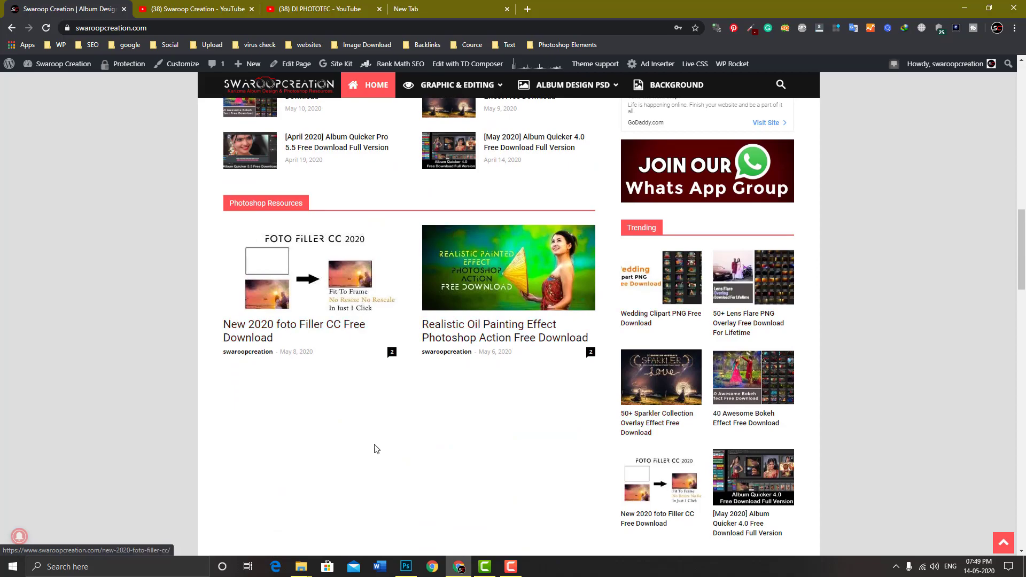
pyautogui.scroll(-4, 762, 327)
pyautogui.scroll(-4, 954, 302)
pyautogui.scroll(-5, 954, 302)
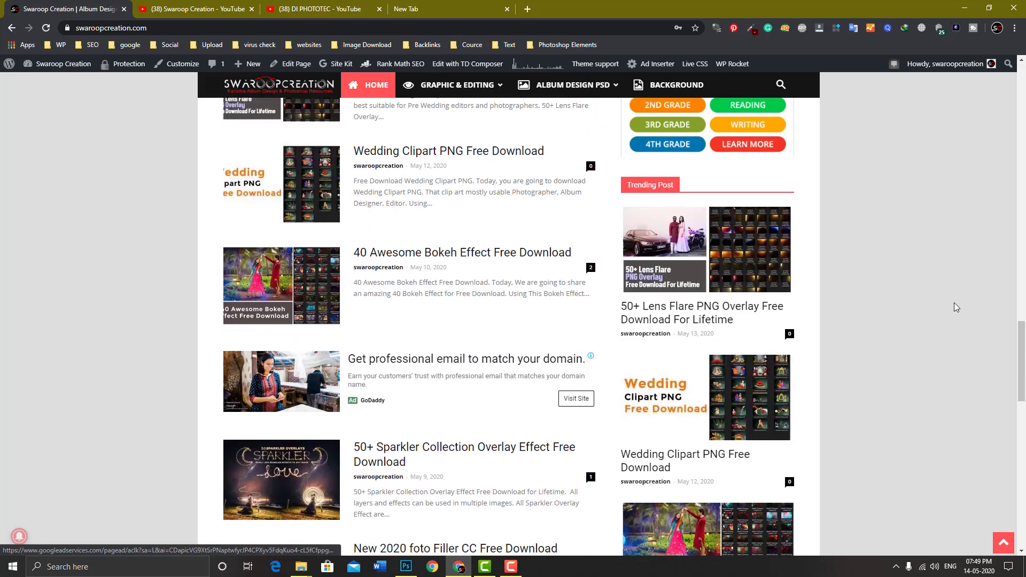
pyautogui.scroll(3, 954, 302)
pyautogui.scroll(5, 954, 303)
pyautogui.scroll(5, 889, 278)
pyautogui.scroll(5, 588, 252)
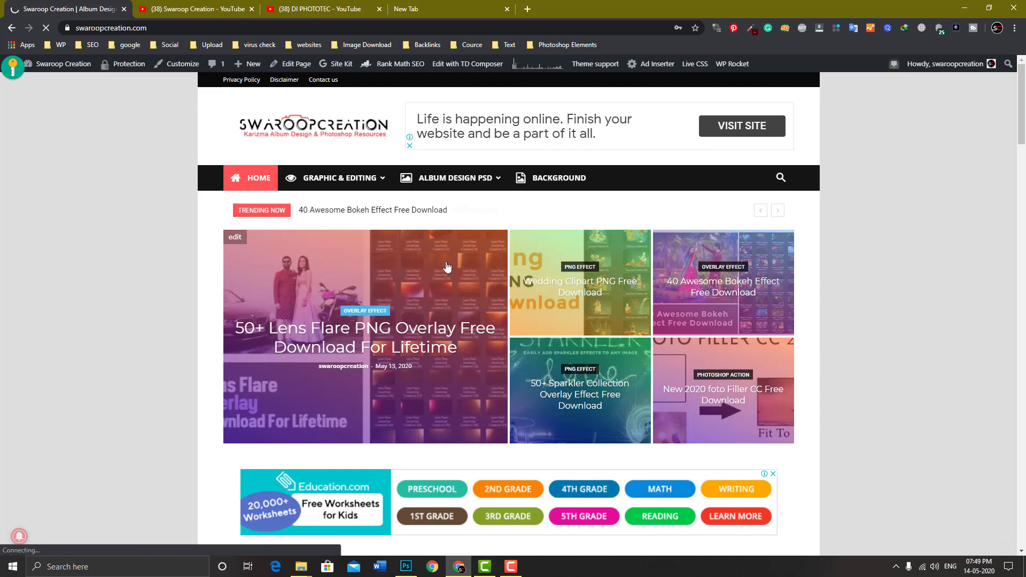
# - Open the '50+ Lens Flare PNG Overlay' post, read through it, and return to the intro
pyautogui.click(360, 296)
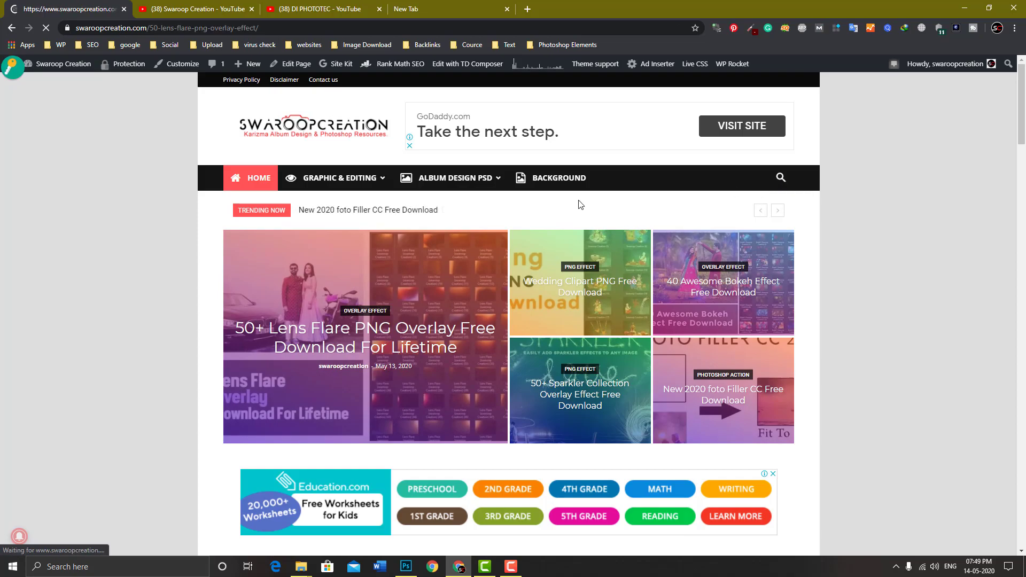
pyautogui.scroll(-4, 534, 224)
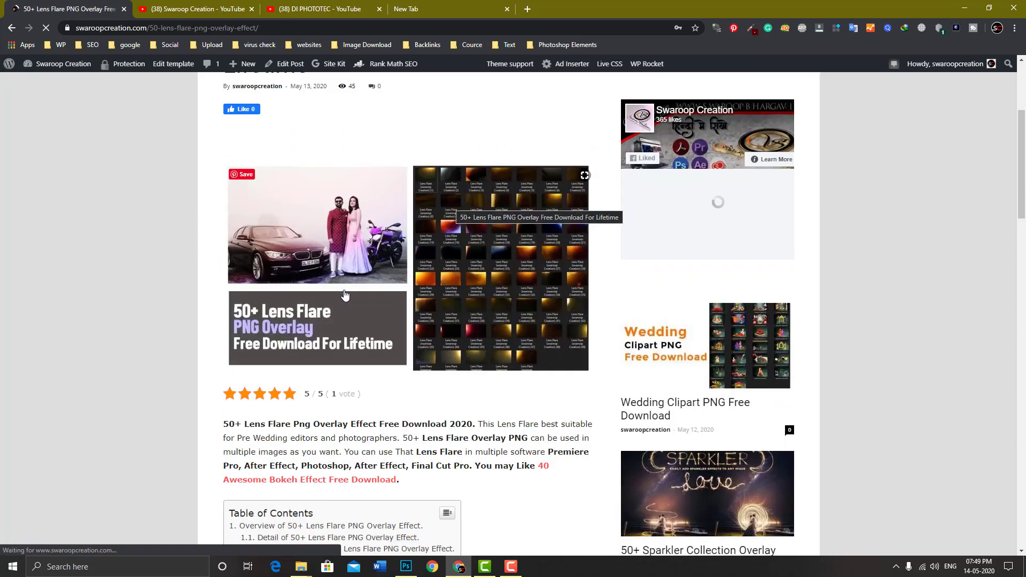
pyautogui.scroll(-2, 404, 237)
pyautogui.scroll(-2, 395, 233)
pyautogui.scroll(-3, 382, 225)
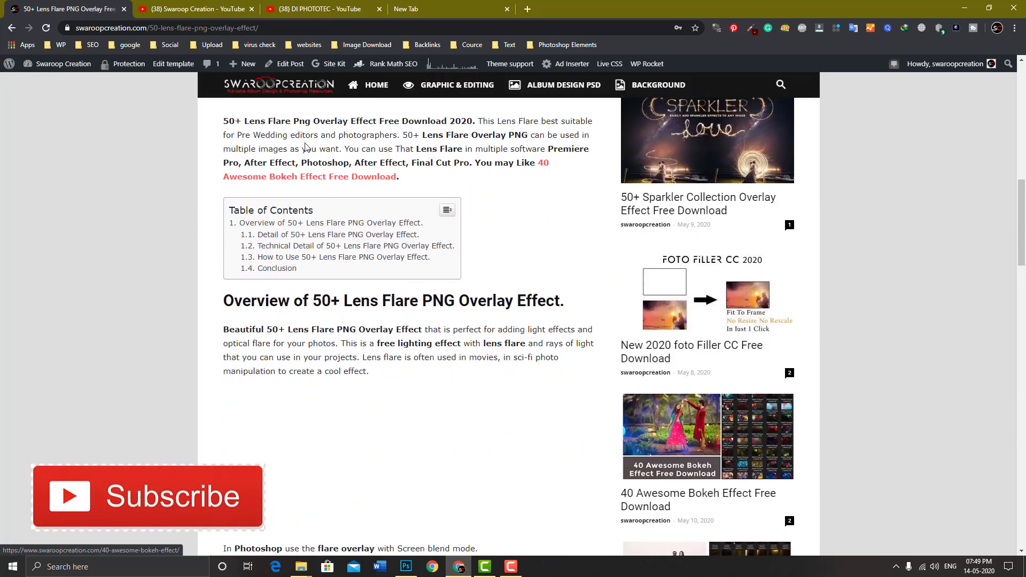
pyautogui.scroll(-3, 377, 224)
pyautogui.scroll(-1, 379, 240)
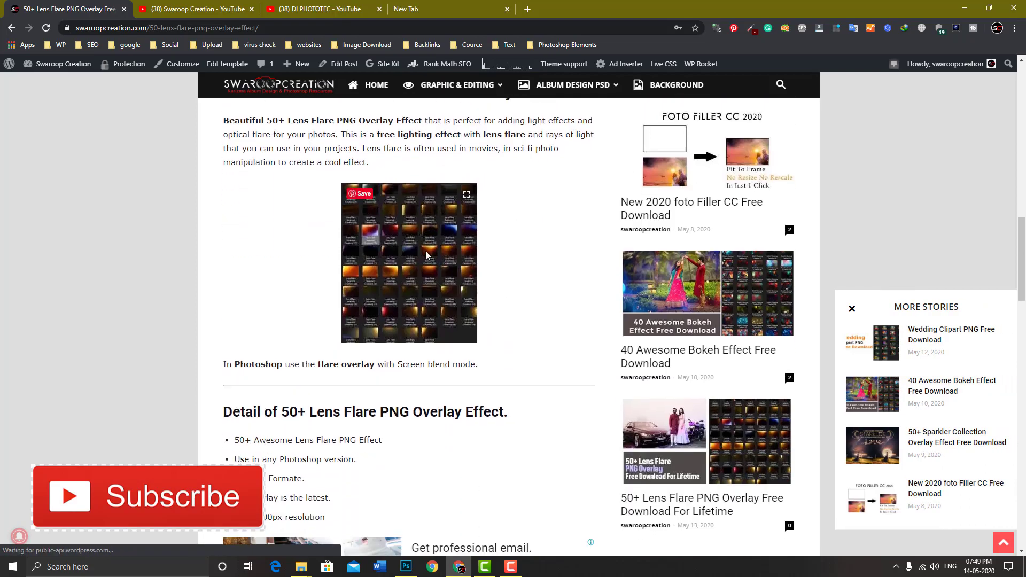
pyautogui.scroll(-3, 383, 257)
pyautogui.scroll(-2, 383, 257)
pyautogui.scroll(-4, 428, 320)
pyautogui.scroll(-1, 481, 385)
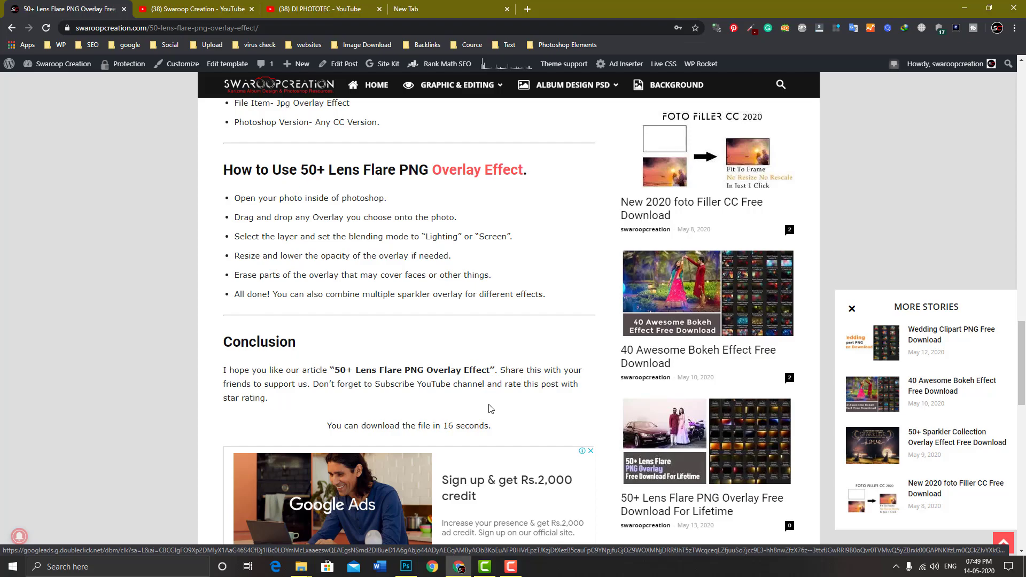
pyautogui.scroll(-3, 489, 409)
pyautogui.scroll(-1, 535, 374)
pyautogui.scroll(-4, 642, 321)
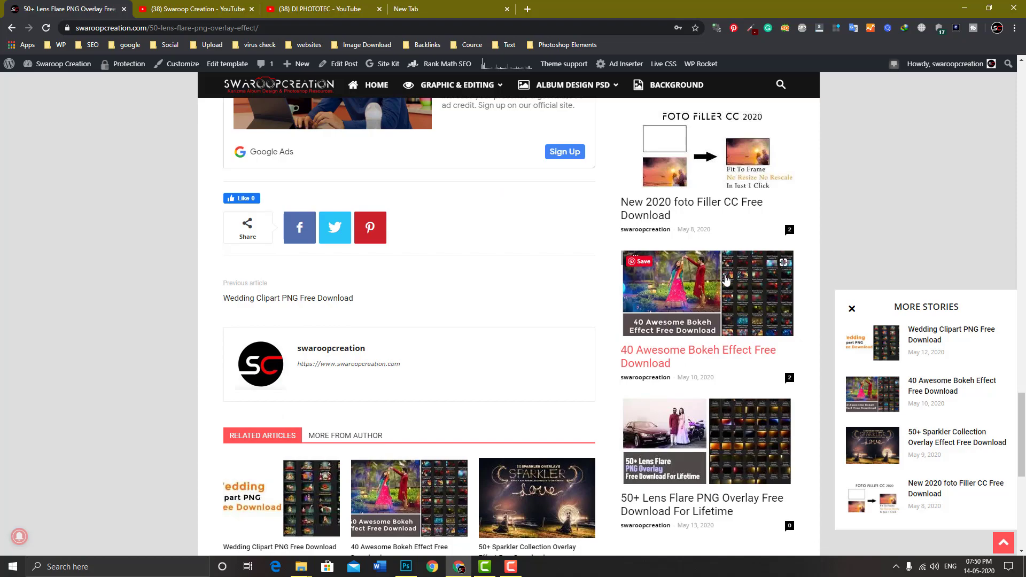
pyautogui.scroll(-2, 588, 300)
pyautogui.scroll(-4, 427, 283)
pyautogui.scroll(2, 481, 294)
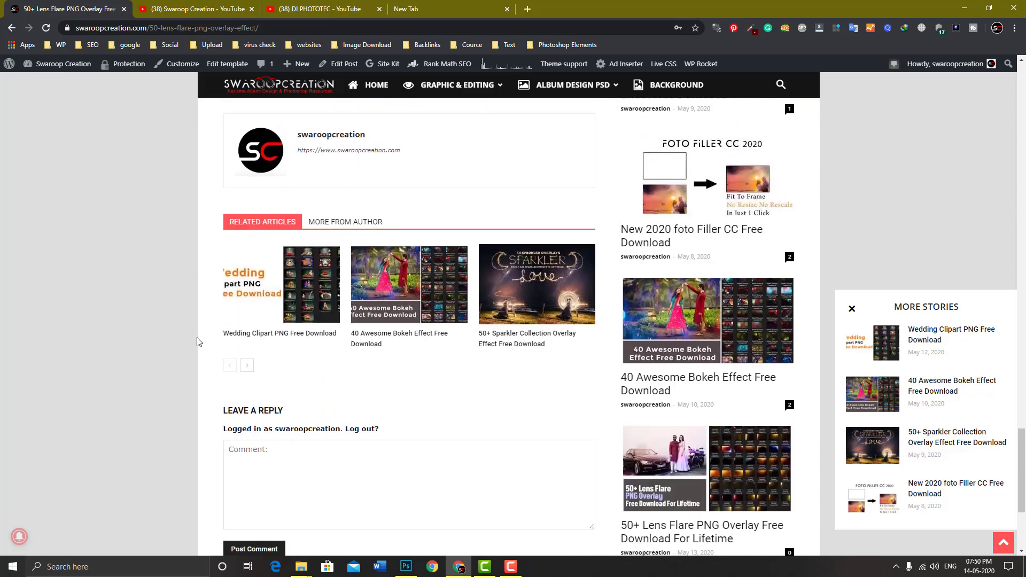
pyautogui.scroll(-1, 749, 321)
pyautogui.scroll(-3, 806, 331)
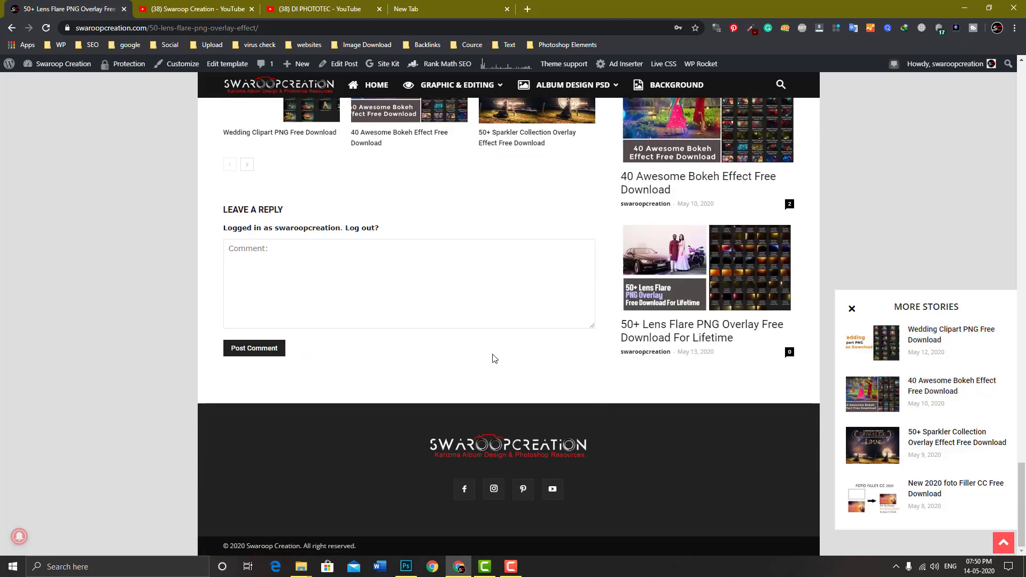
pyautogui.scroll(2, 484, 401)
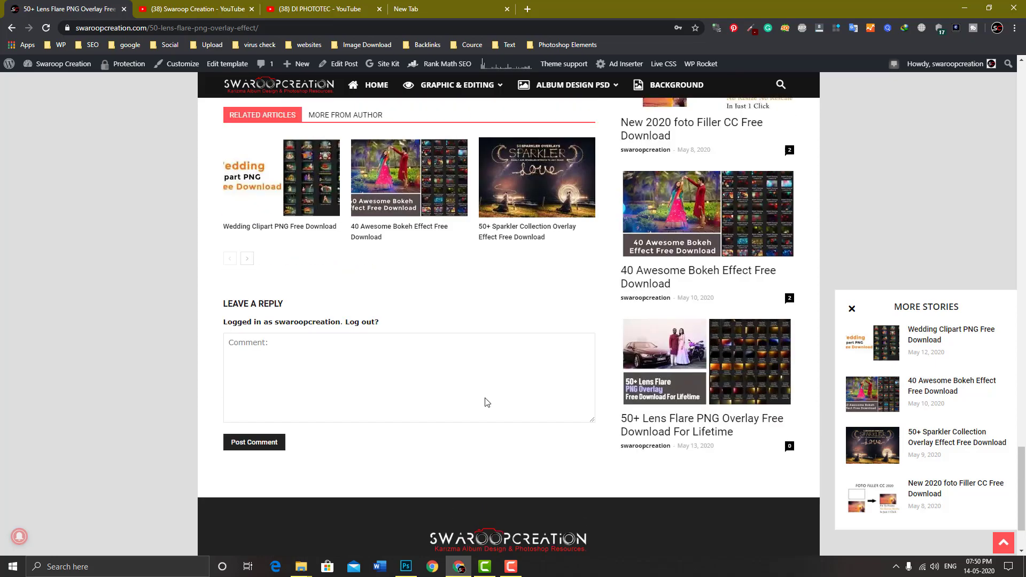
pyautogui.scroll(8, 484, 401)
pyautogui.scroll(10, 483, 401)
pyautogui.scroll(10, 486, 401)
pyautogui.scroll(5, 485, 401)
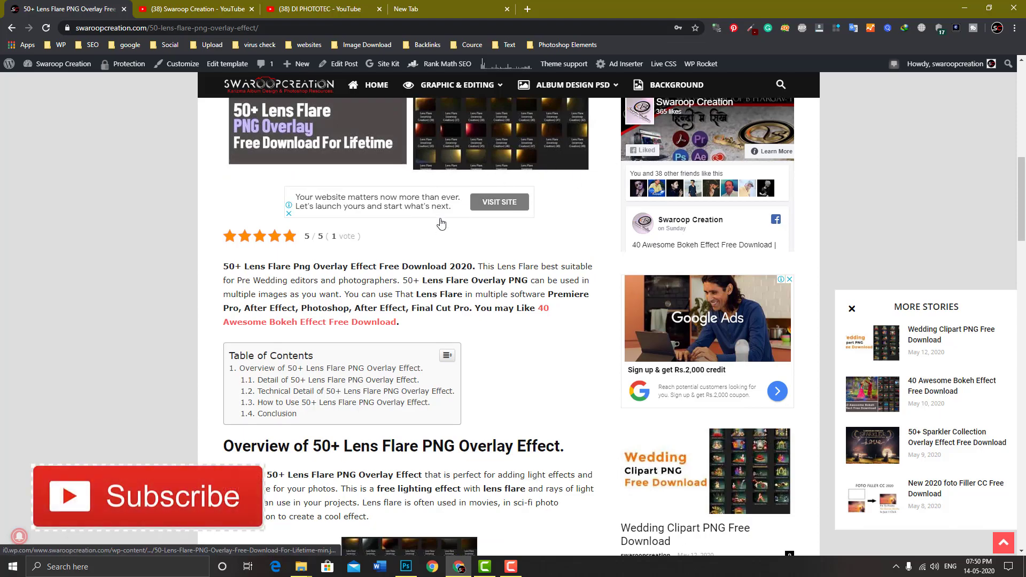
# - Scroll the post down to the Conclusion with the 'Download Now 50+ Lens Flare PNG Overlay Effect' link
pyautogui.scroll(-10, 458, 286)
pyautogui.scroll(-2, 458, 286)
pyautogui.scroll(-3, 413, 331)
pyautogui.scroll(-3, 413, 331)
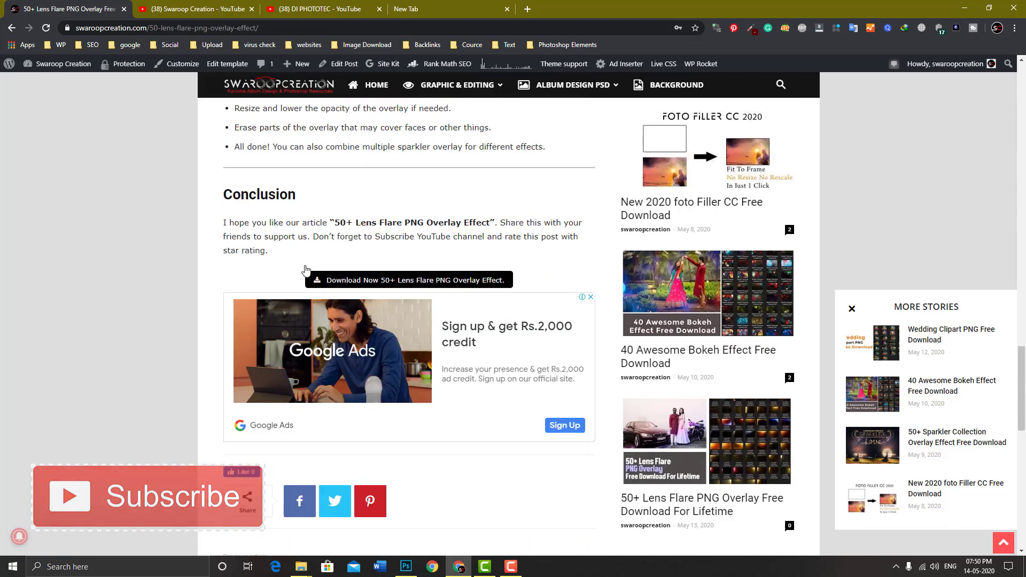